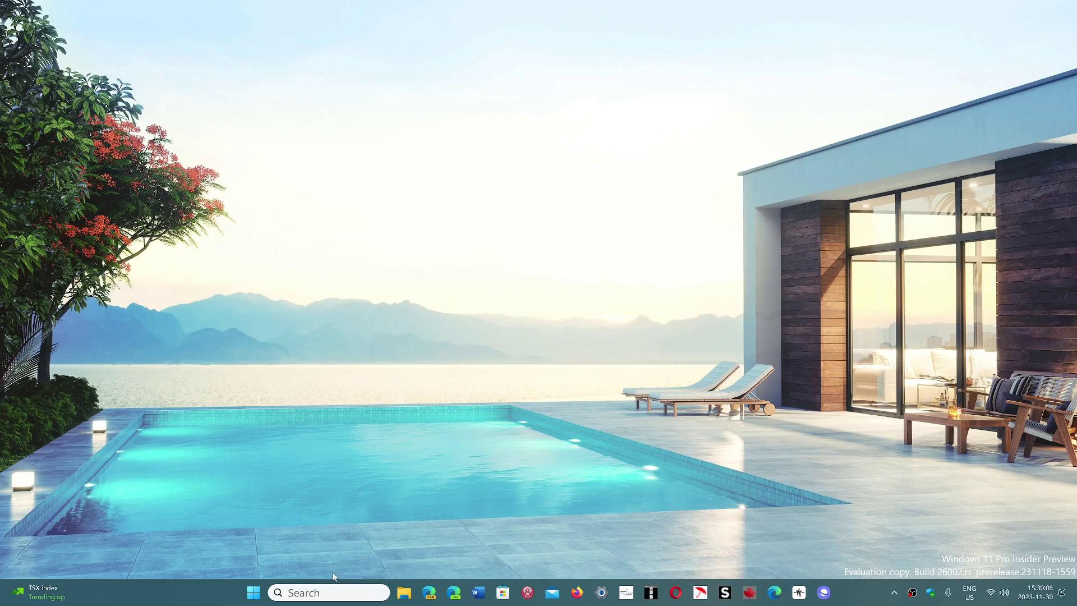
Search Windows for 'paint', then close the open Paint window
click(330, 595)
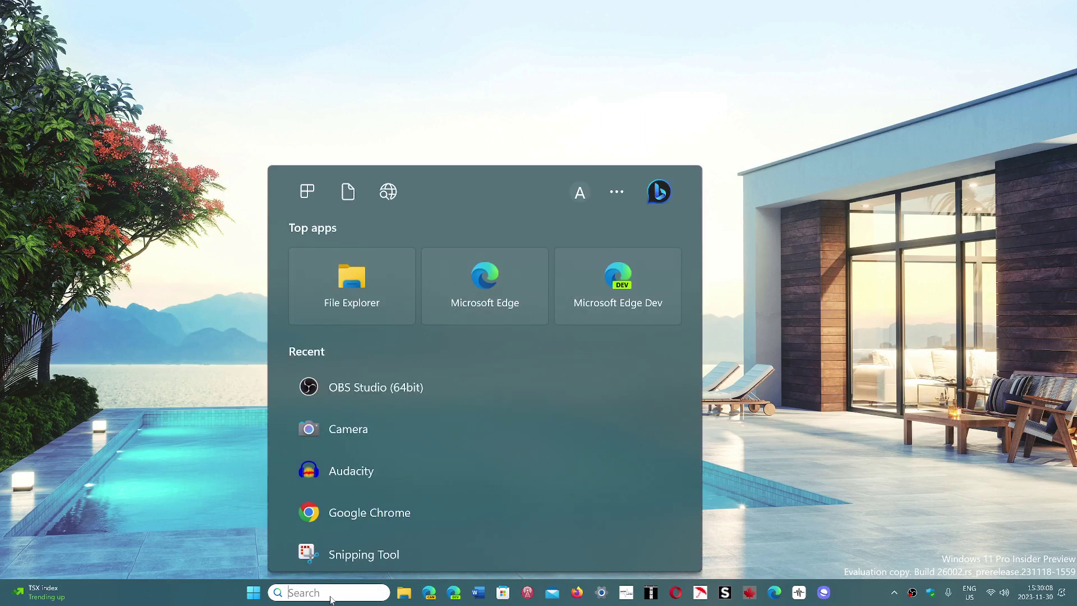
text(paint)
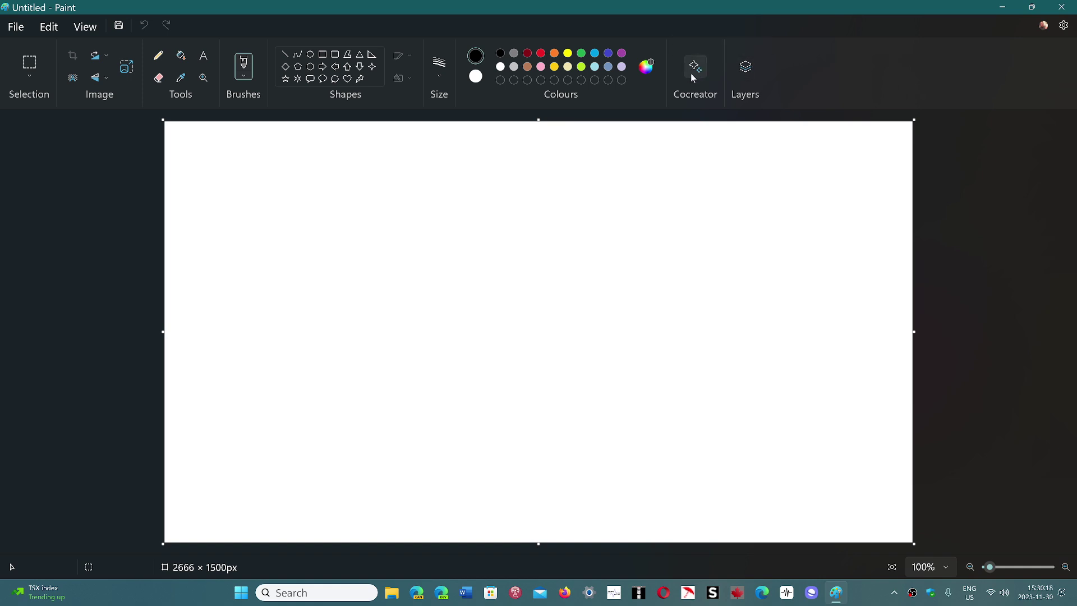
click(1061, 6)
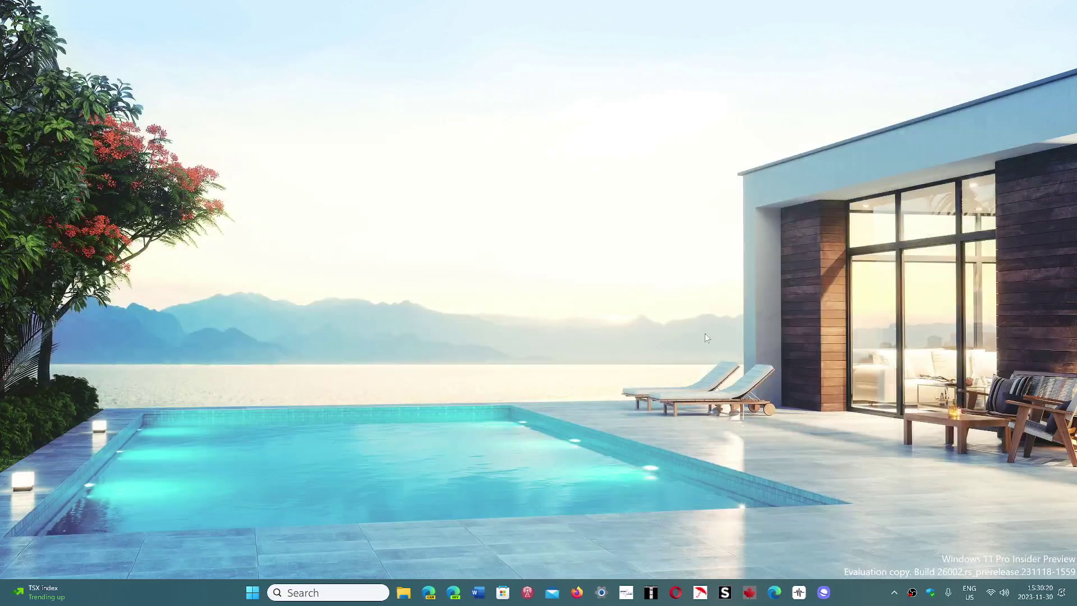
Browse the installed apps library in the Microsoft Store, then close the Store
click(503, 592)
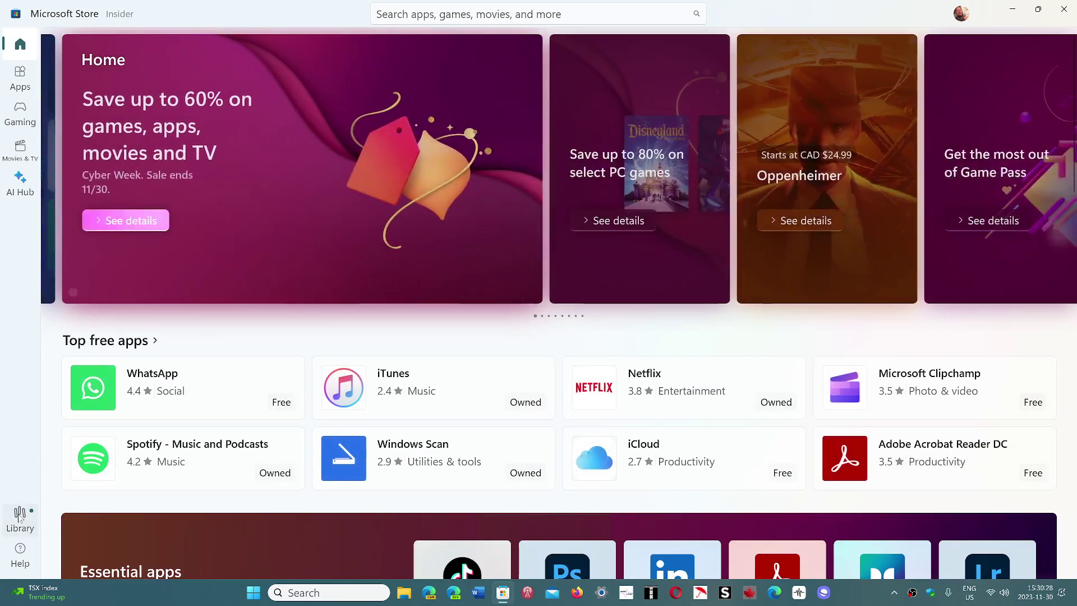
click(18, 519)
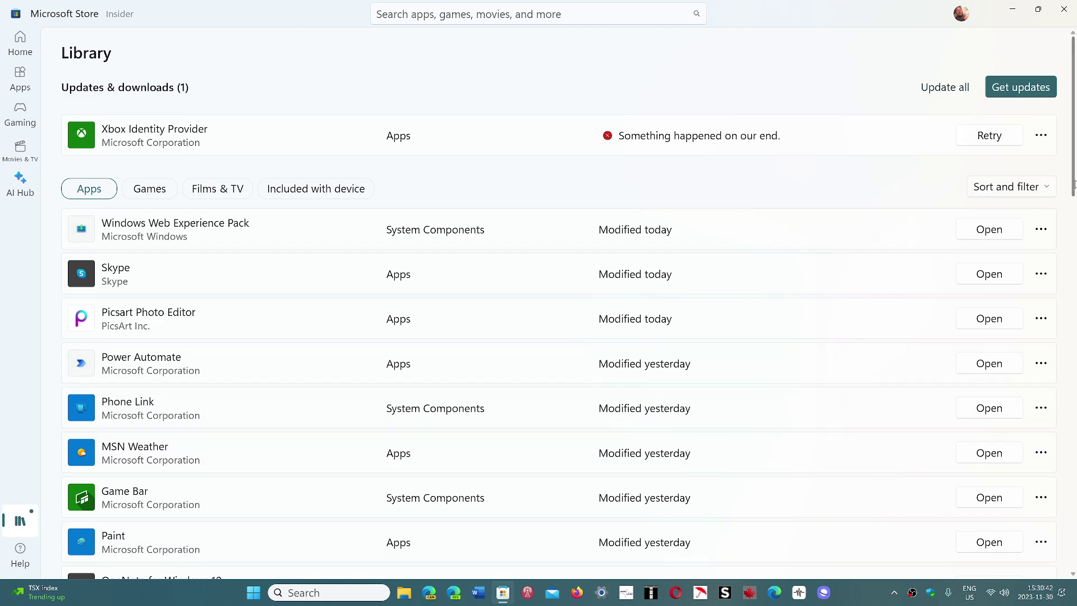
drag(1074, 184, 1075, 268)
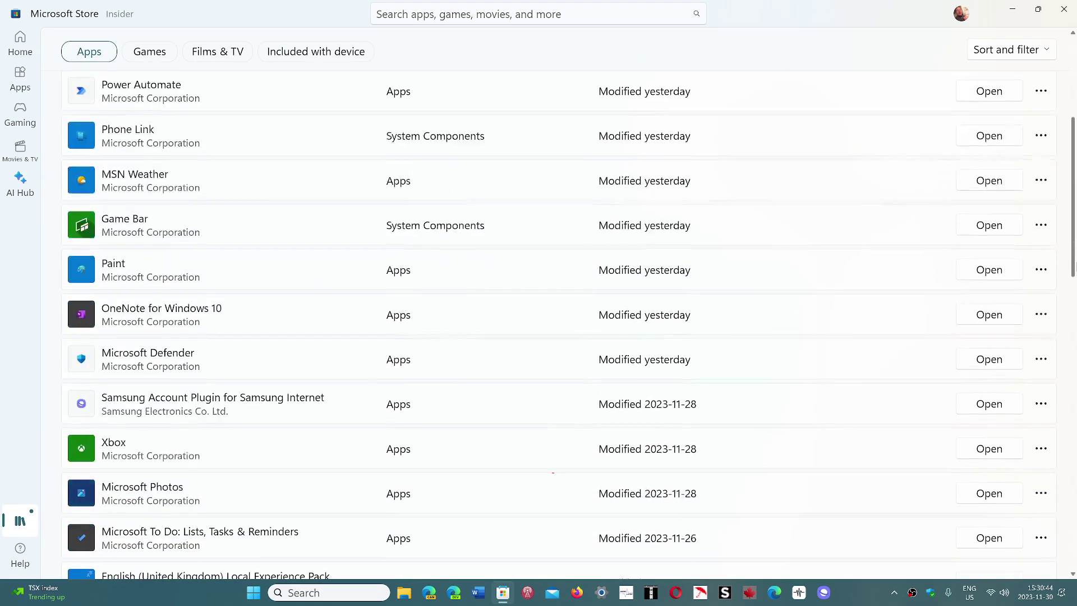
drag(1075, 268, 1075, 561)
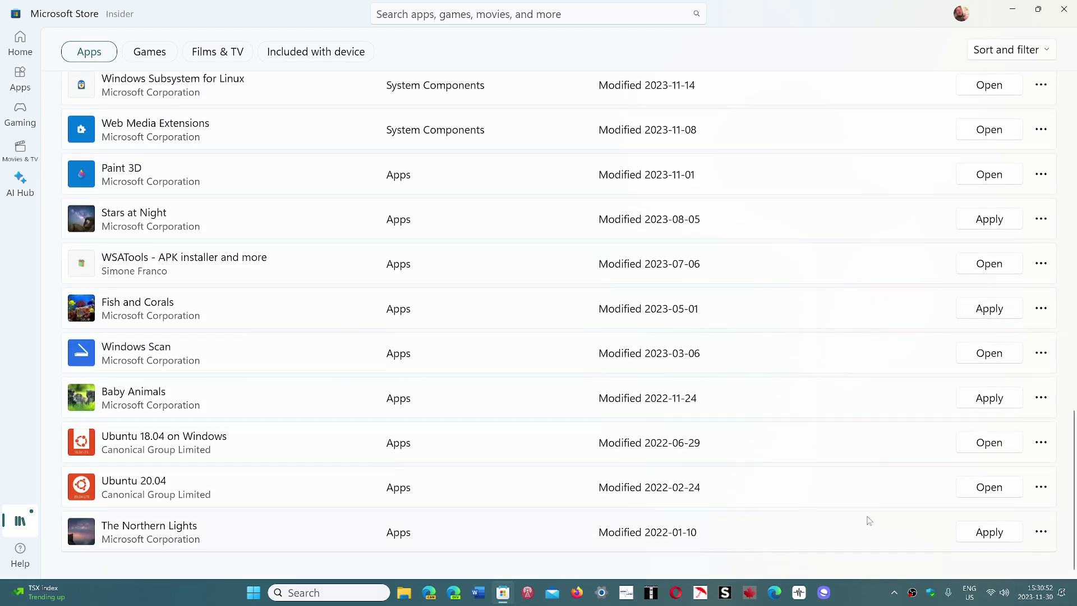
key(Home)
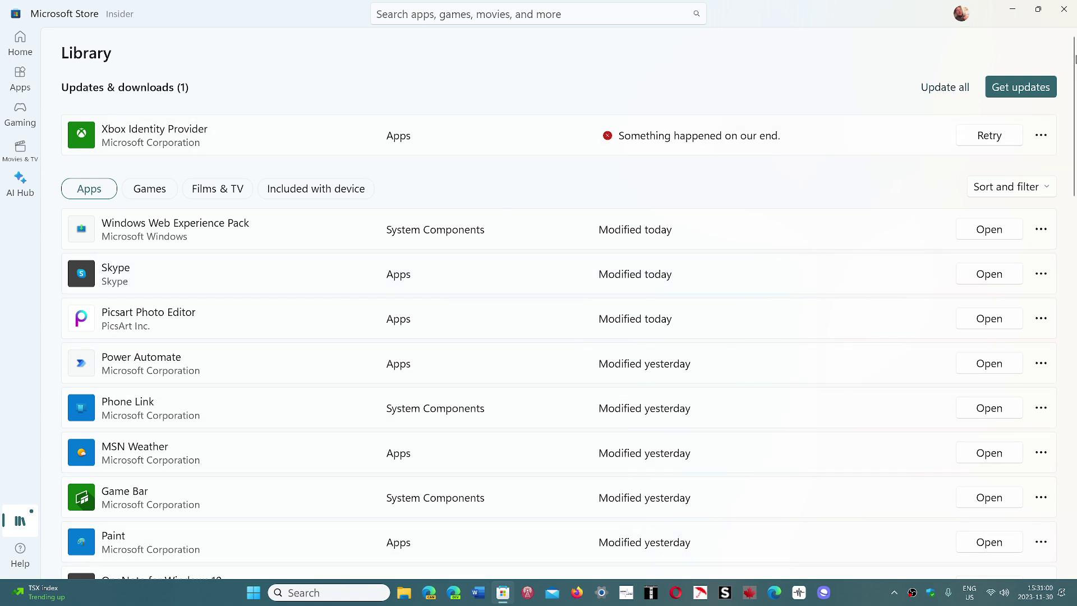
click(1068, 15)
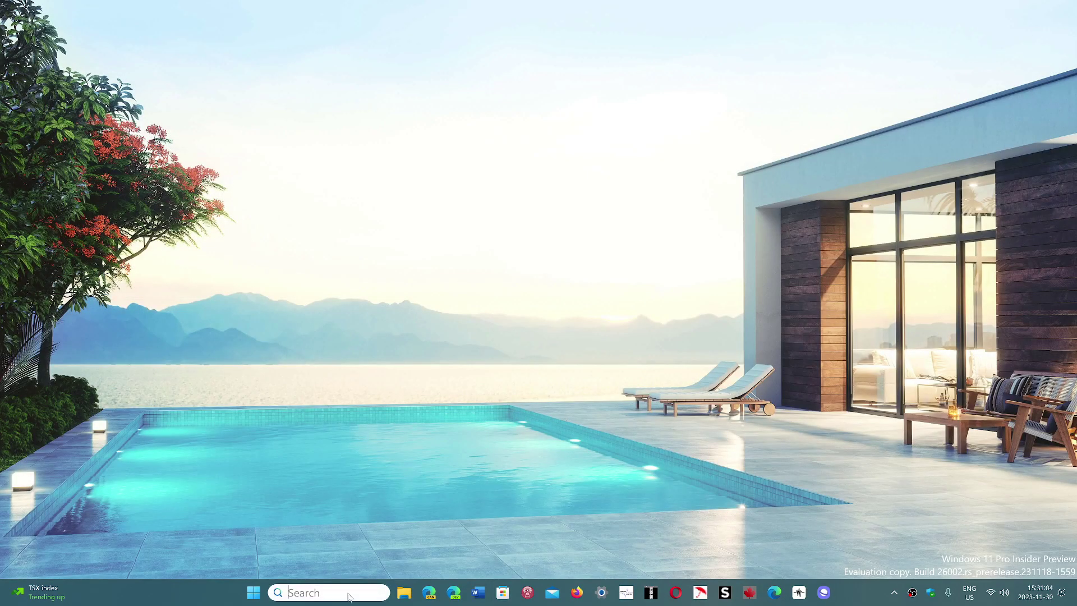
Search for 'paint' and launch Paint from the results
click(328, 592)
text(paint)
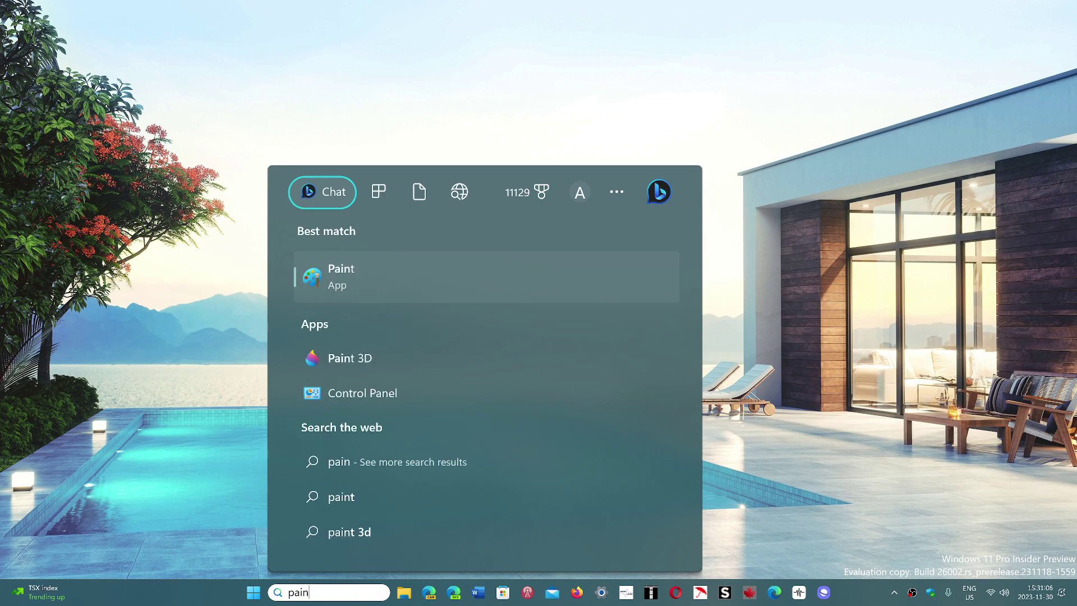
click(446, 288)
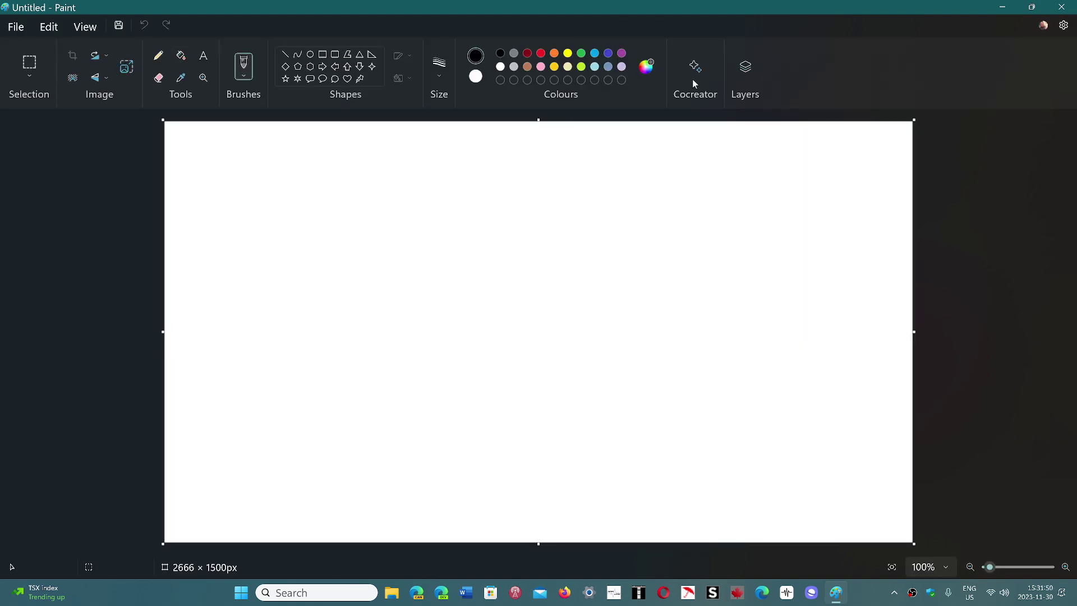
Generate Cocreator images from the prompt 'Christmas tree' in Watercolor style
click(695, 65)
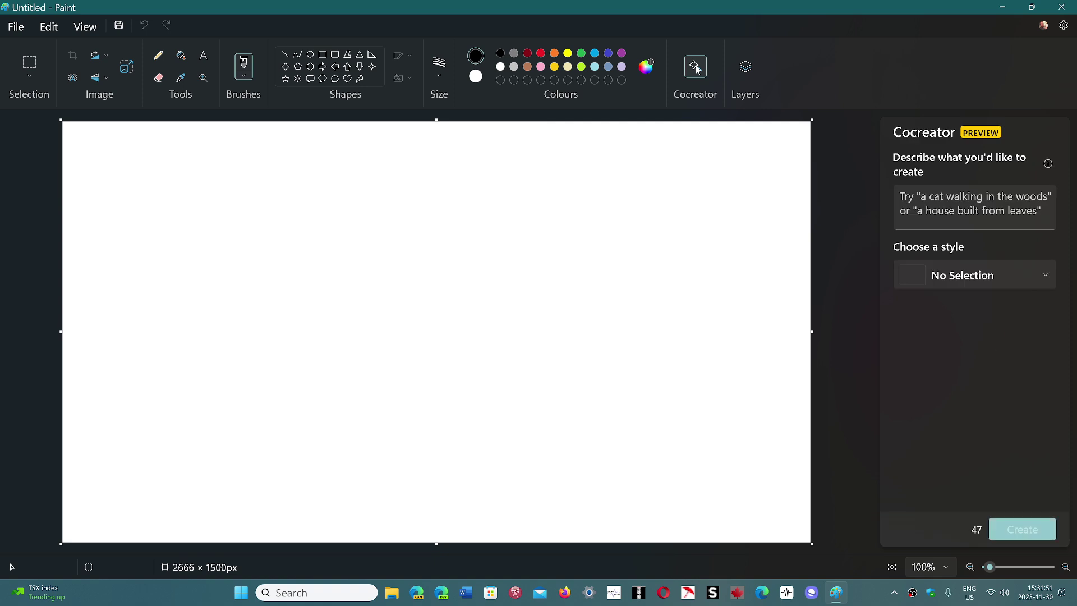
click(957, 224)
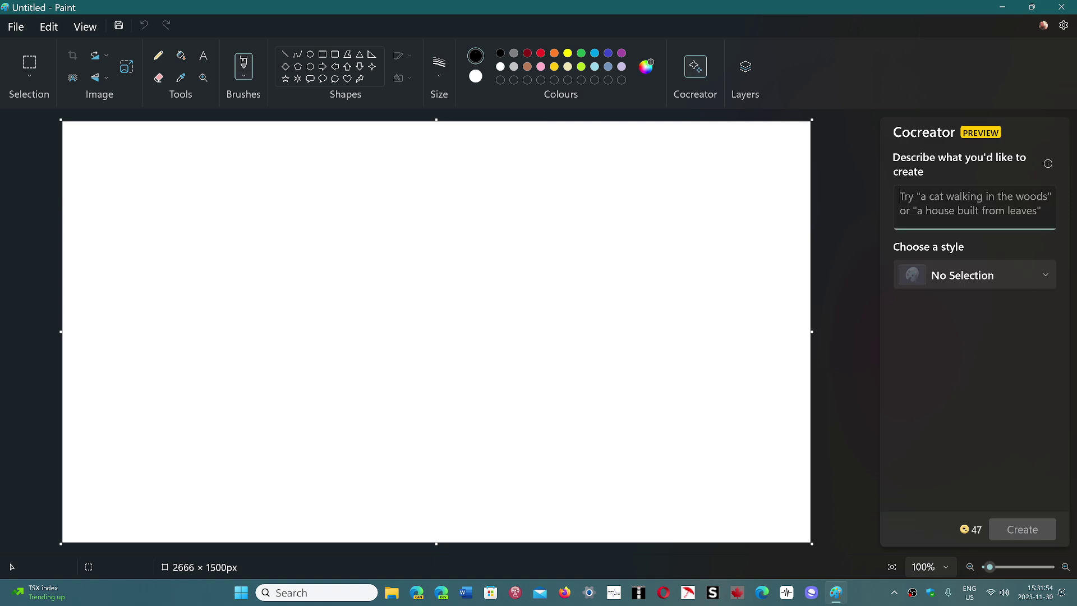
text(Christmas t)
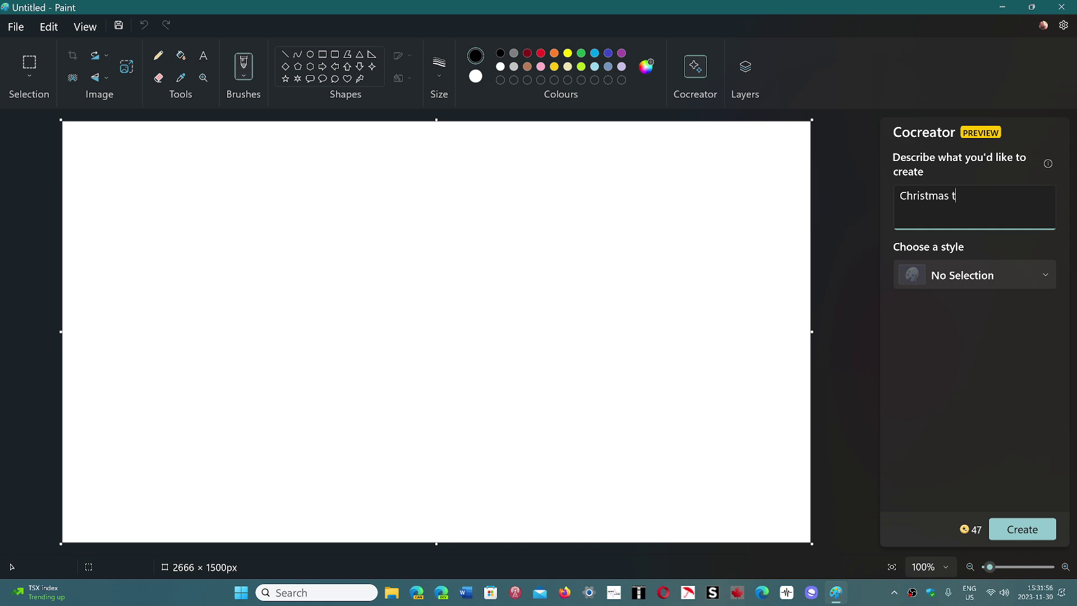
text(ree)
click(976, 273)
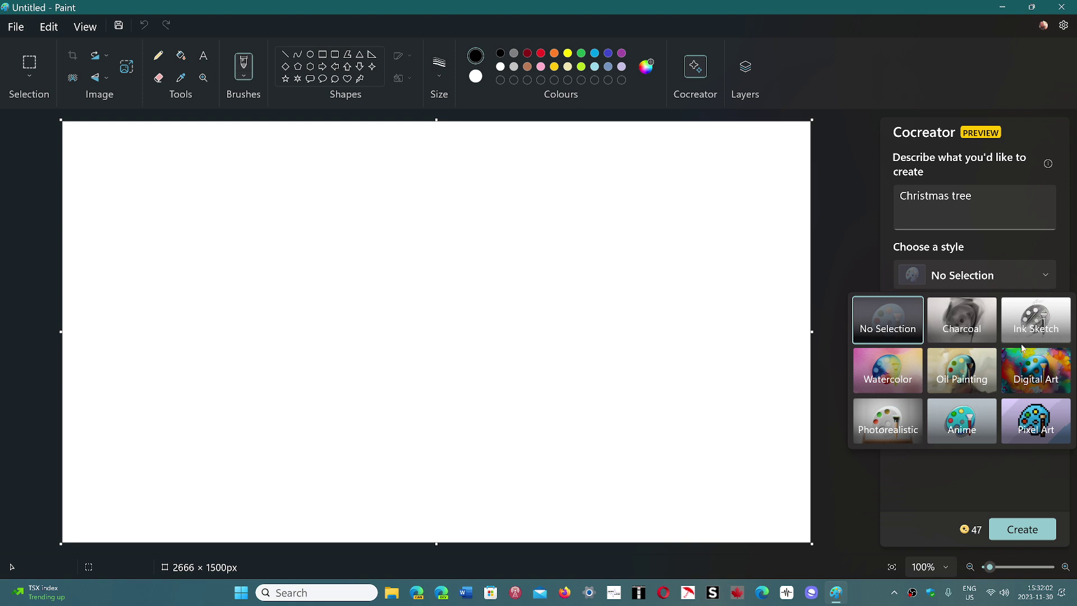
click(890, 365)
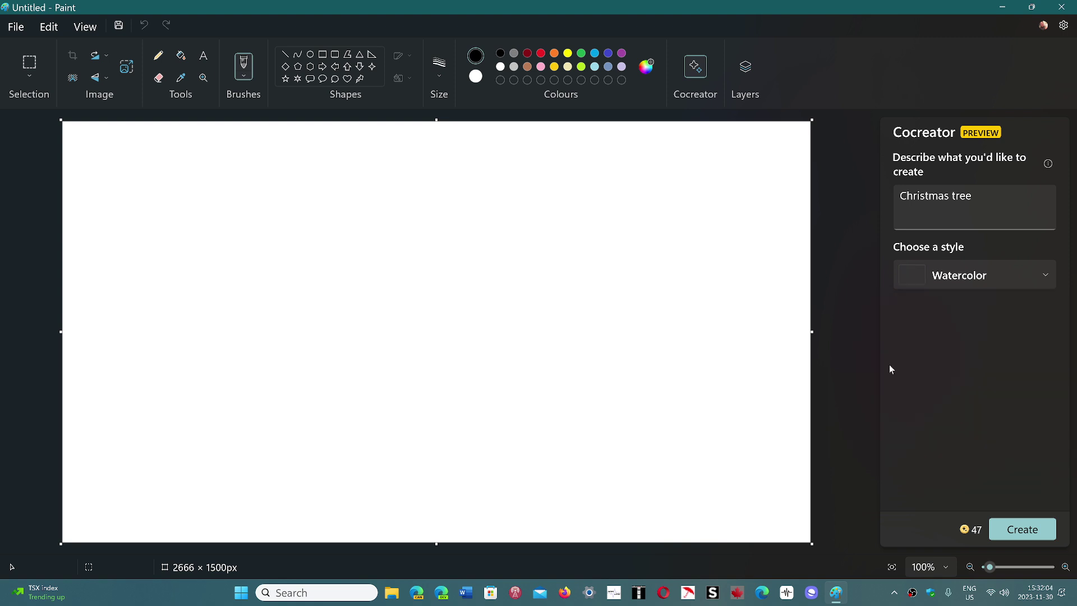
click(1027, 529)
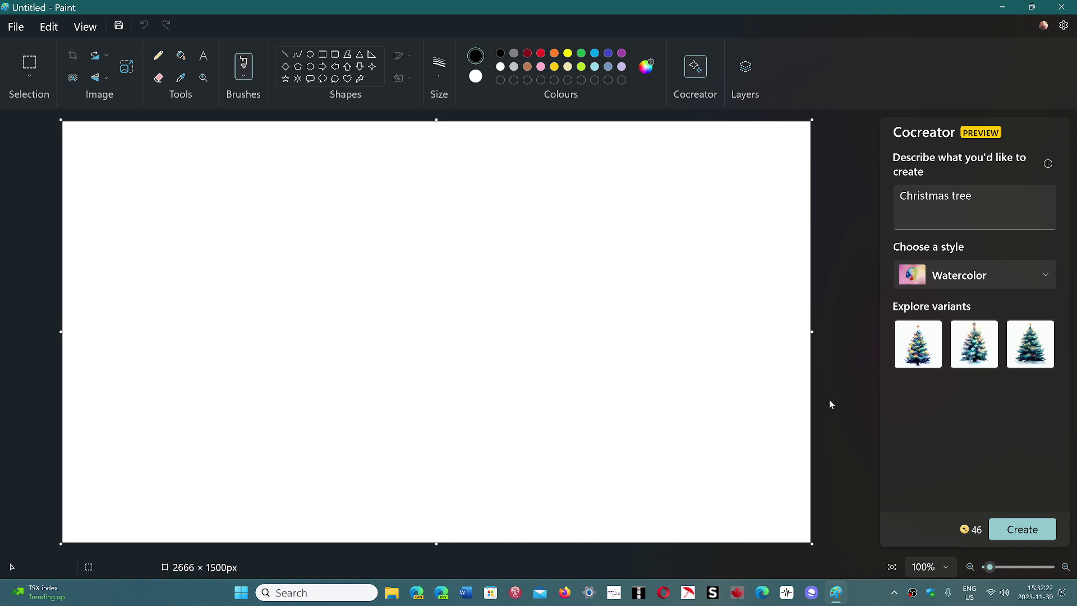
Place the third, second, then first tree variant on the canvas; close Paint without saving
click(1034, 342)
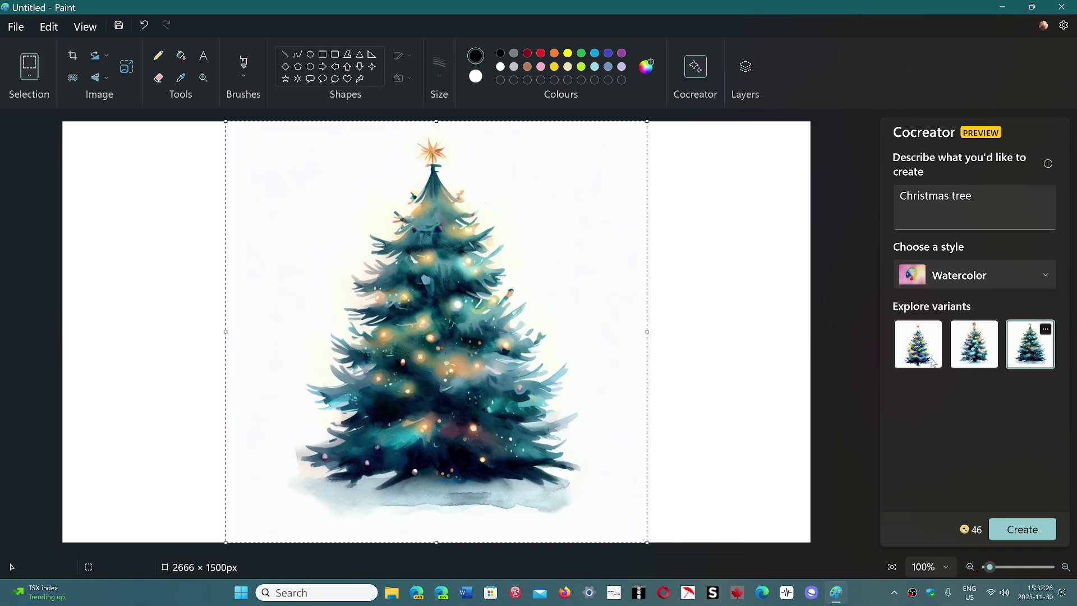
click(983, 345)
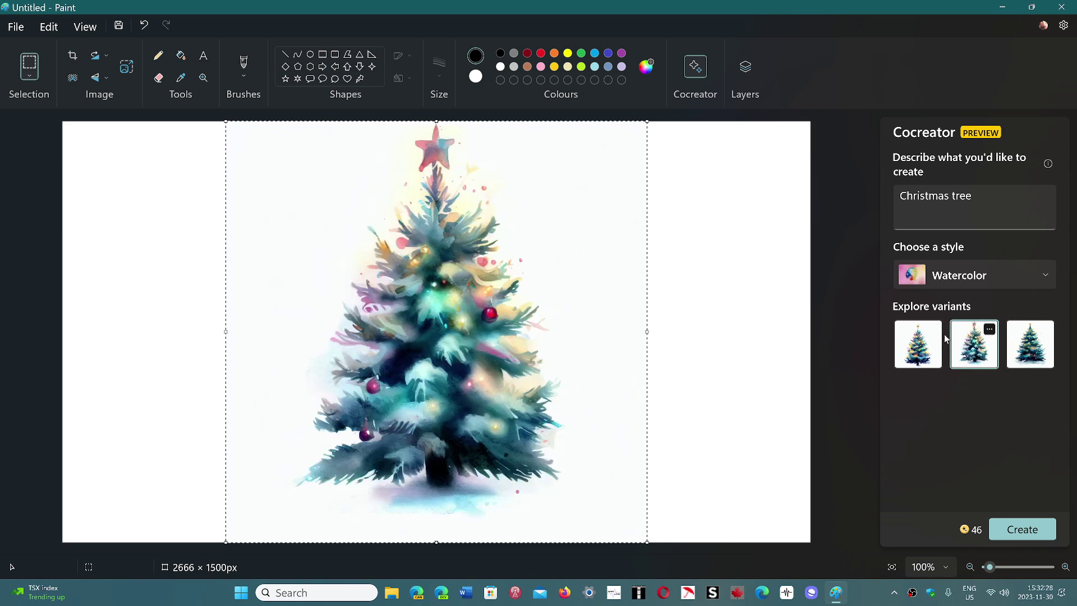
click(920, 340)
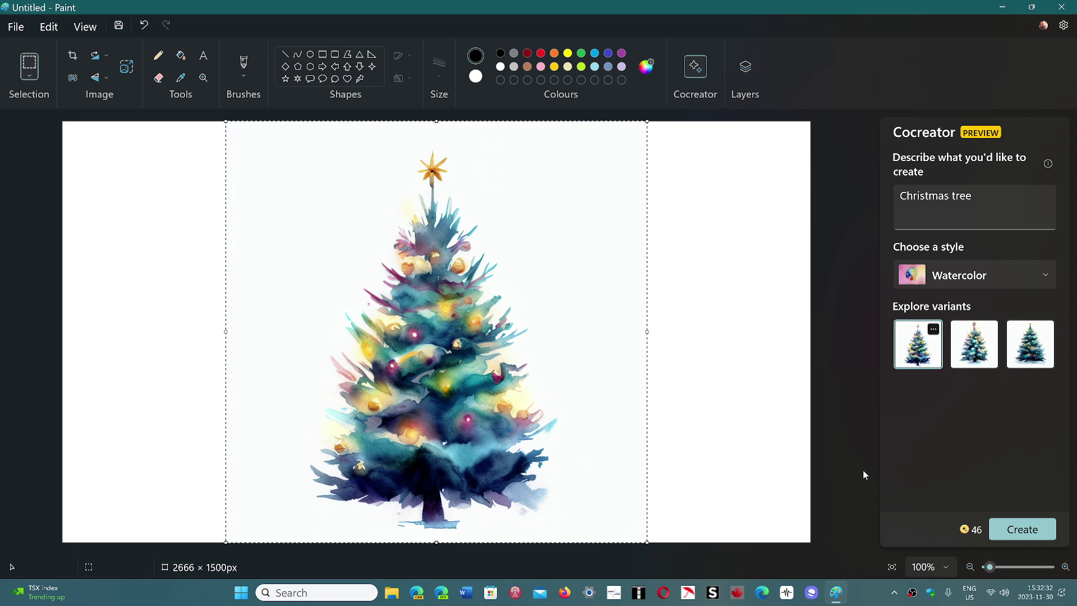
click(1061, 8)
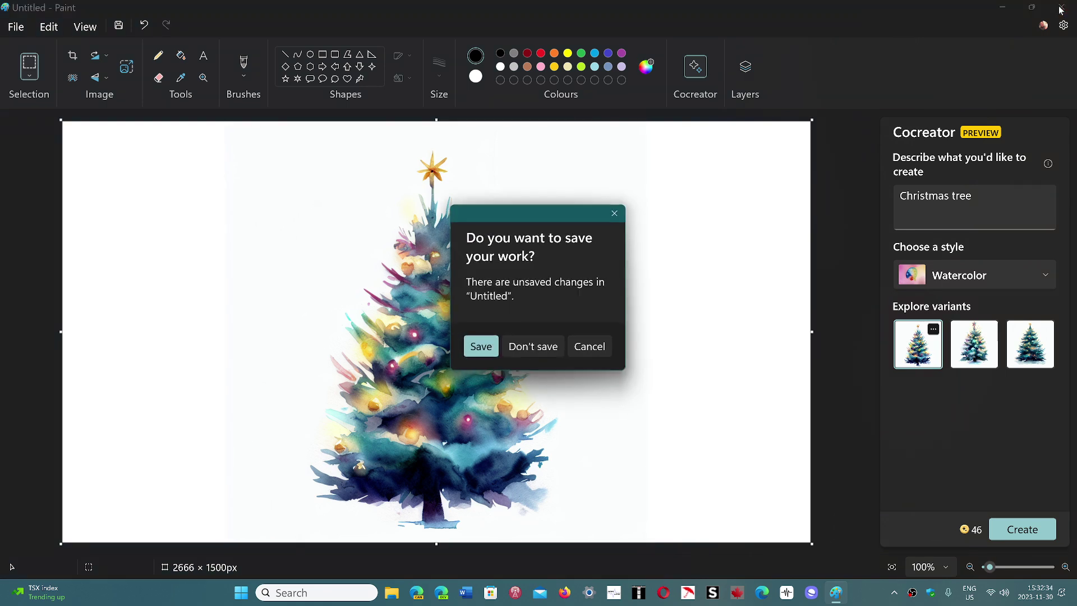
click(557, 347)
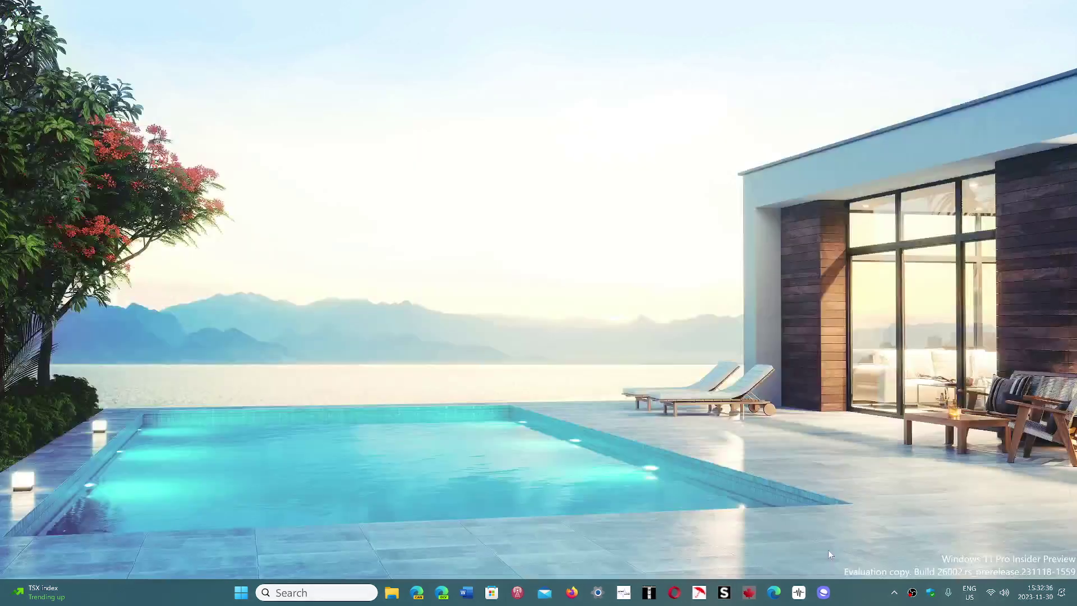